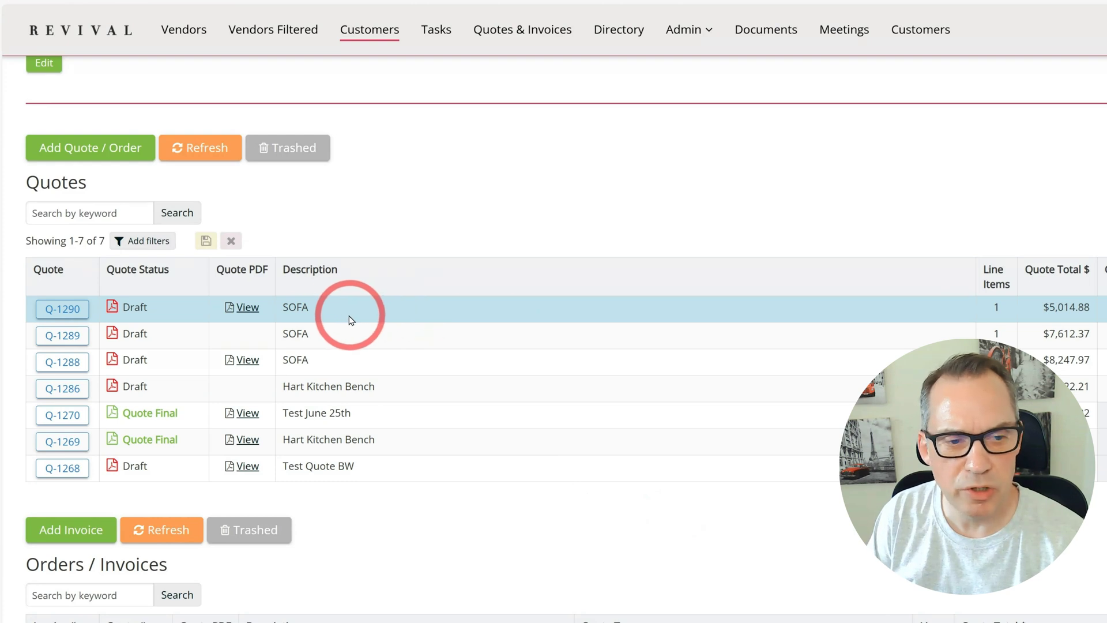
Step: Select quote Q-1290's SOFA description, then switch windows to edit it elsewhere
left_click_drag(271, 305, 341, 312)
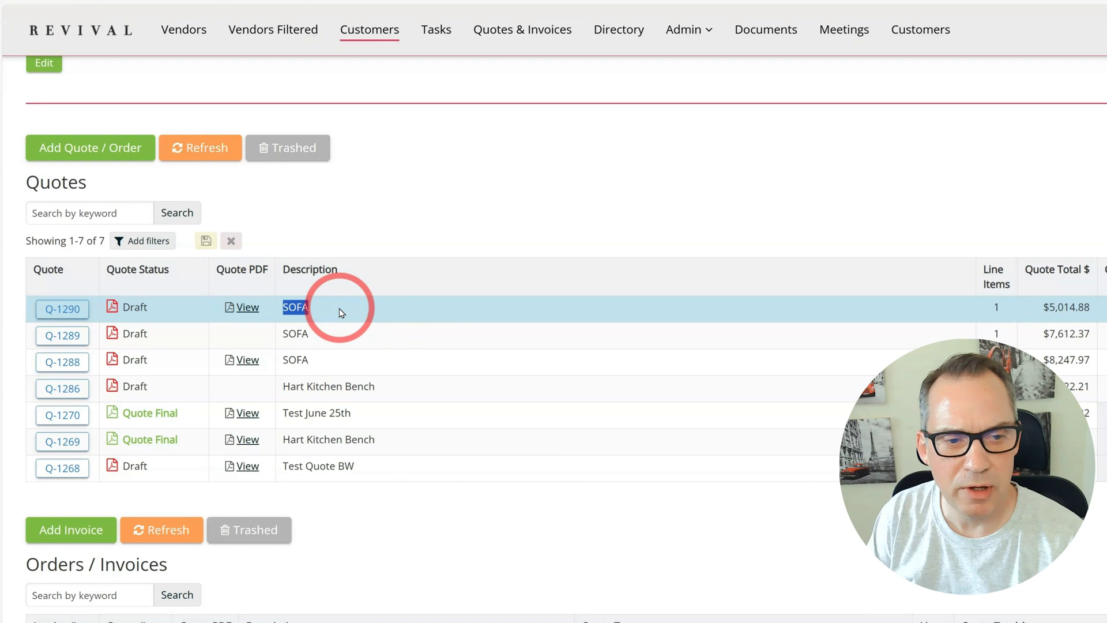
left_click_drag(283, 310, 333, 315)
left_click(283, 316)
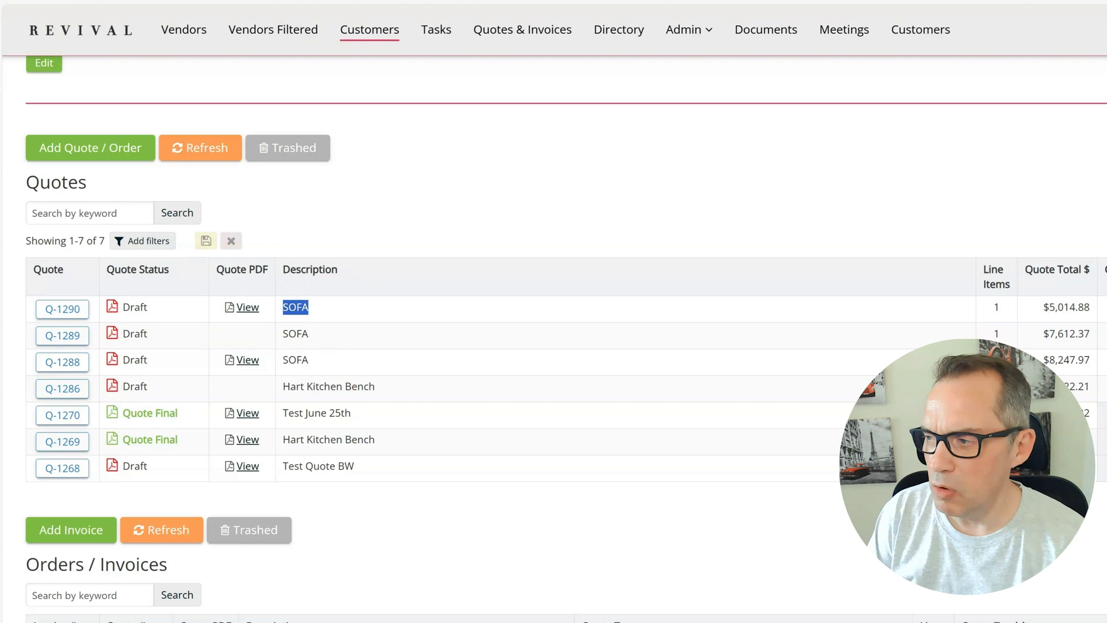
key("alt+Tab")
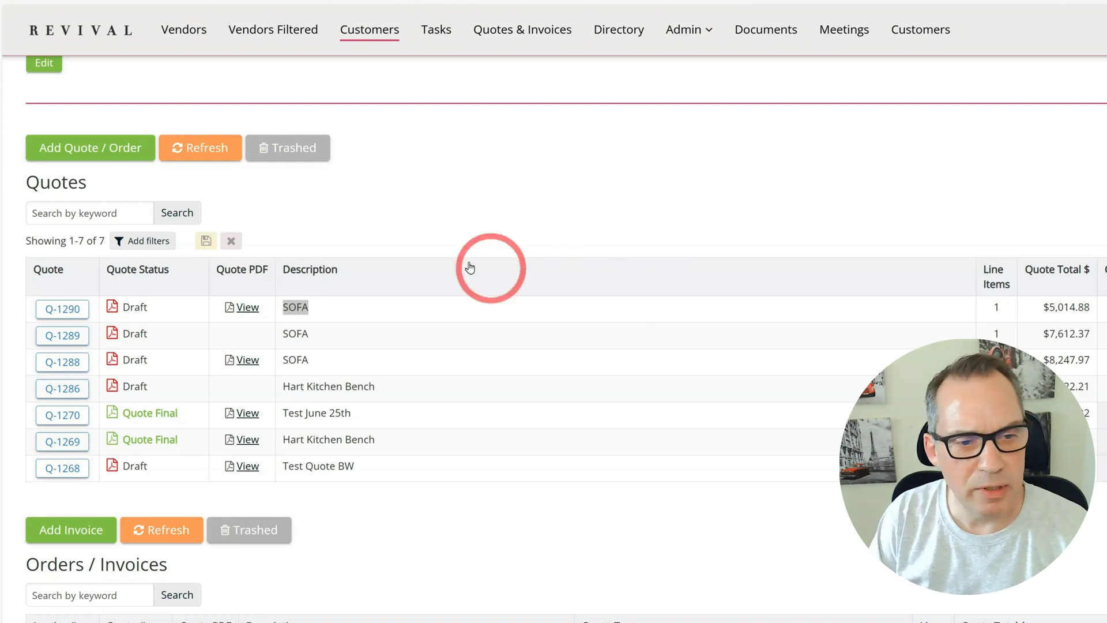
left_click(321, 312)
left_click_drag(321, 311, 284, 309)
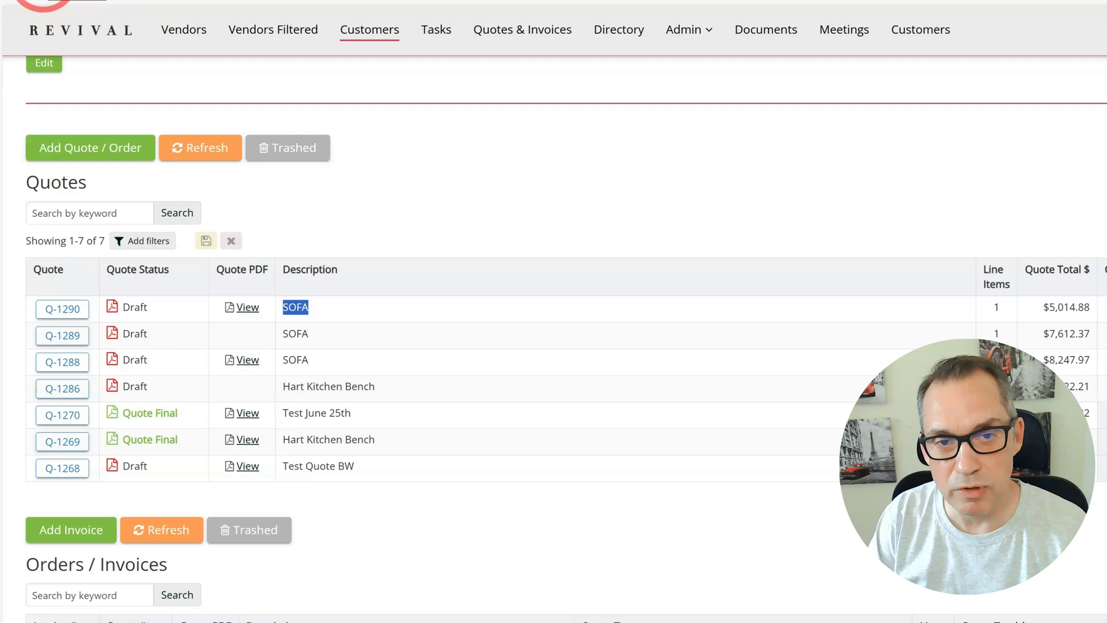
left_click(216, 203)
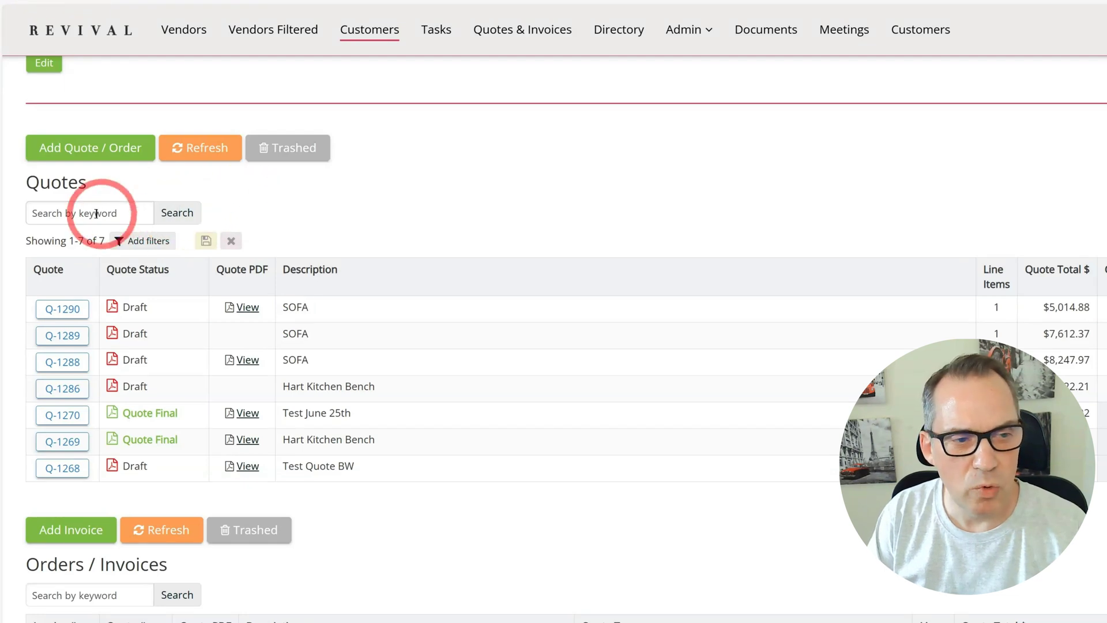
Step: Refresh the Quotes grid so Q-1290's description shows SOFA 2
left_click(206, 241)
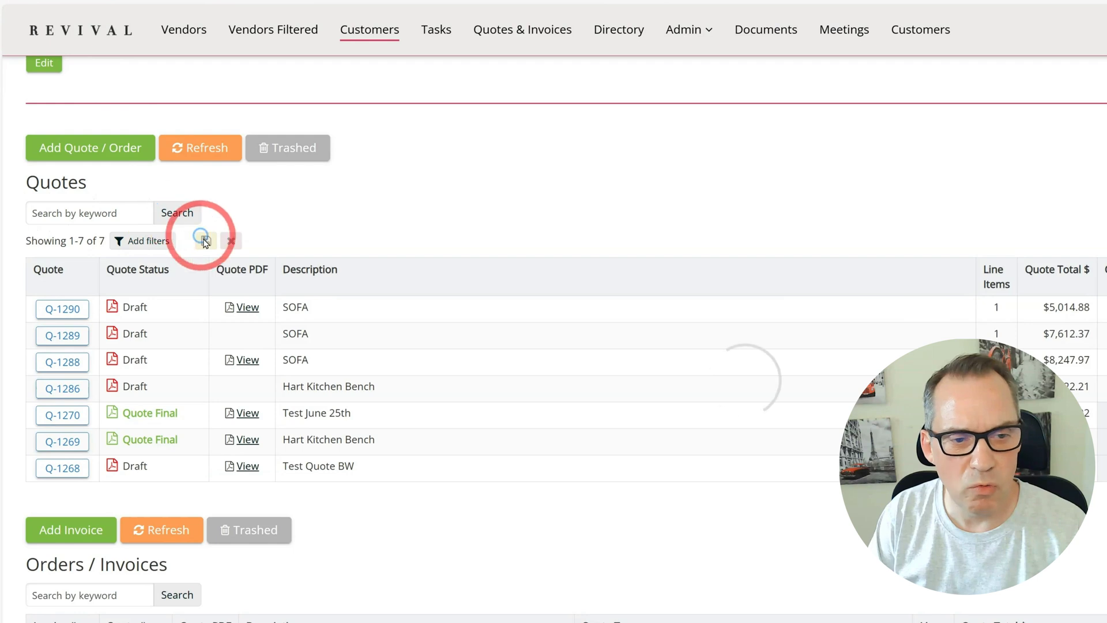
left_click(279, 302)
left_click_drag(282, 307, 310, 309)
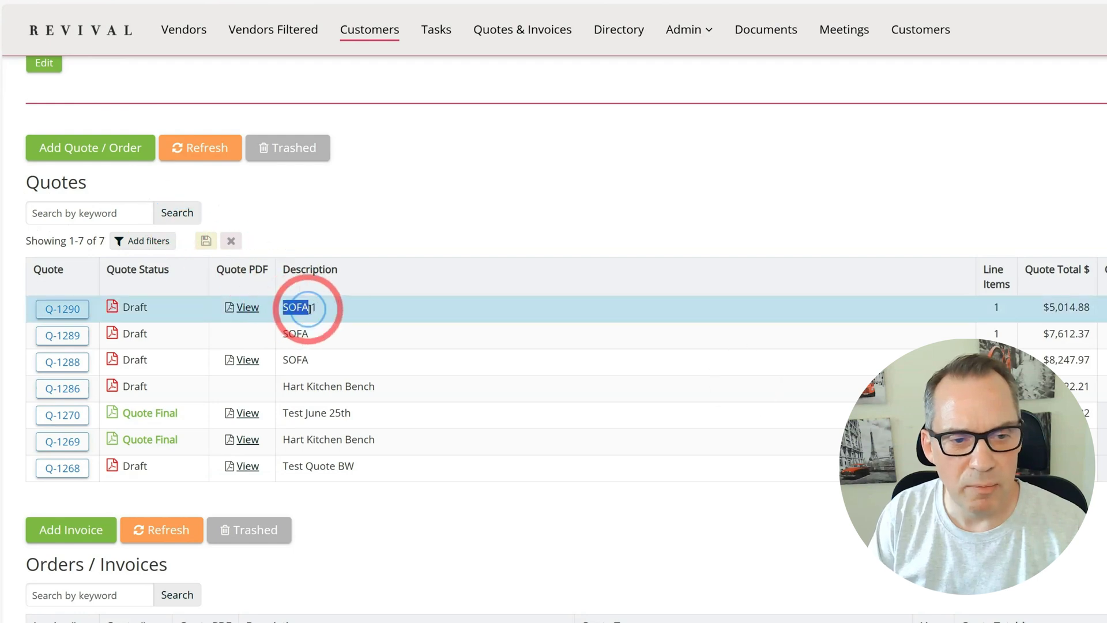
left_click(395, 230)
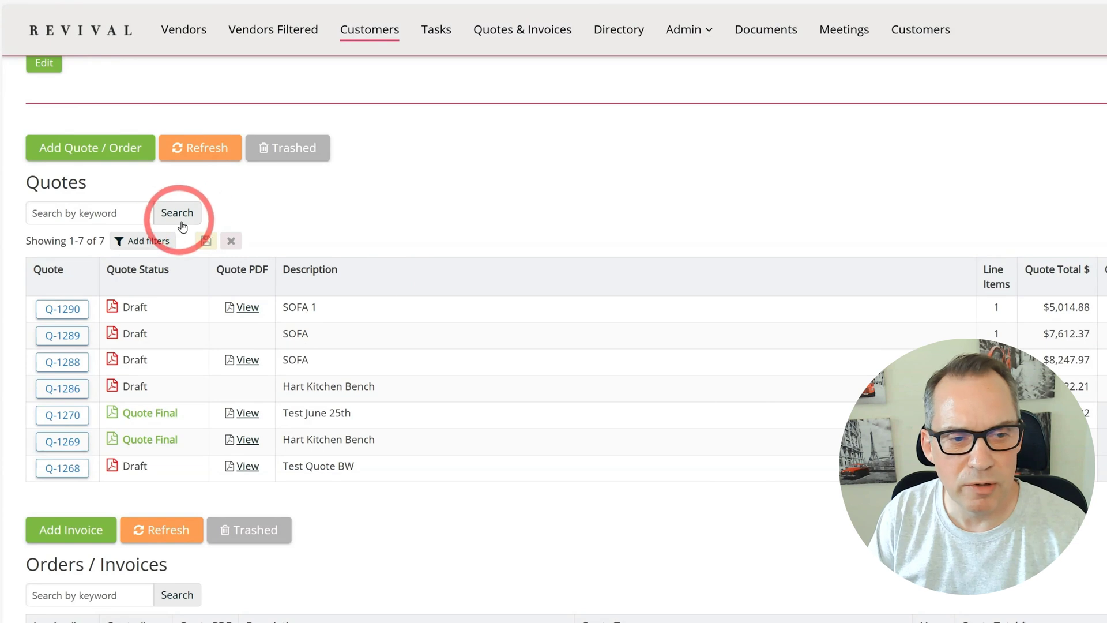
left_click(208, 153)
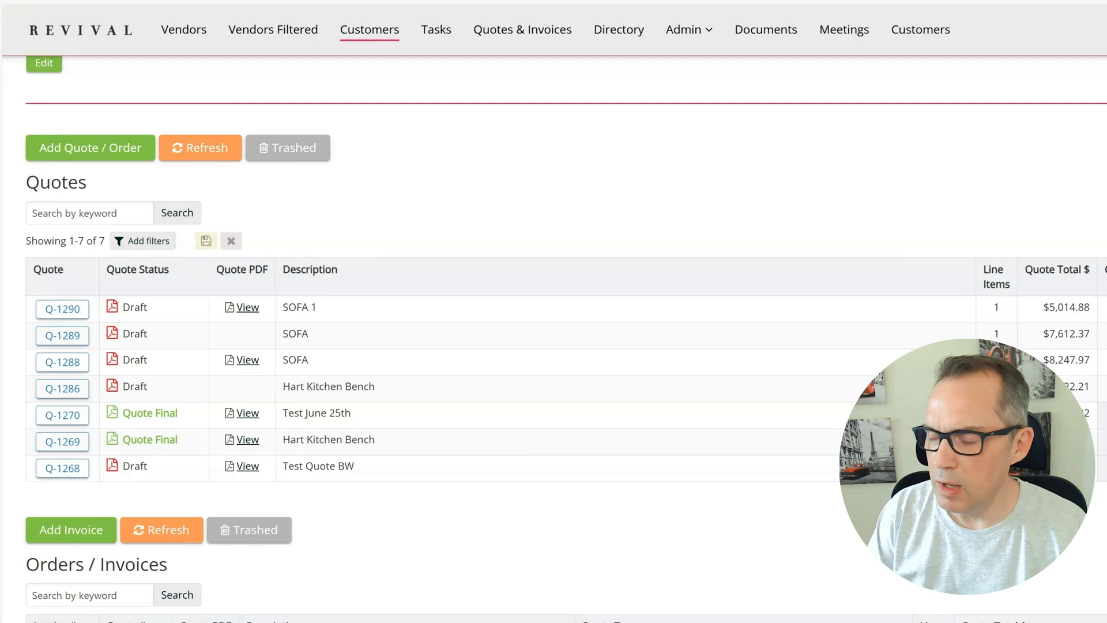
left_click(213, 155)
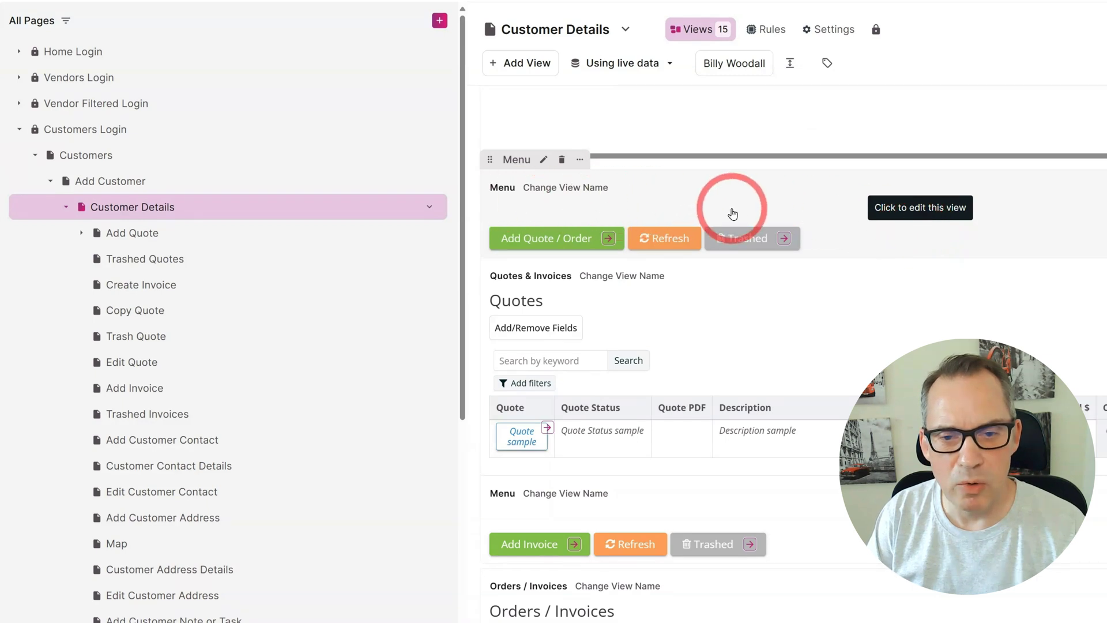
left_click(833, 243)
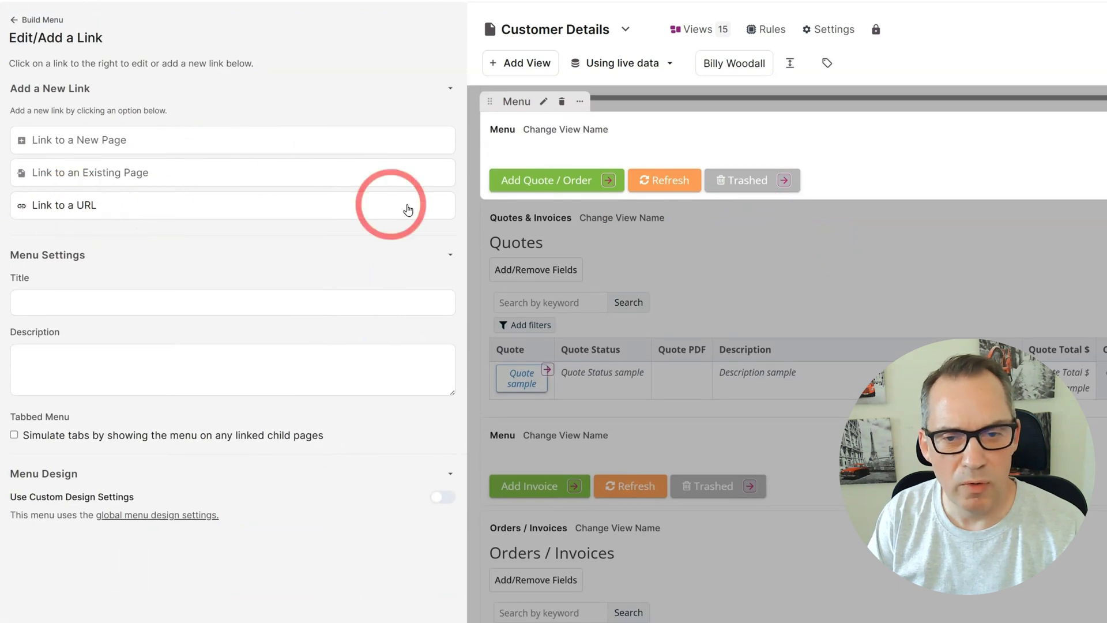
left_click(667, 182)
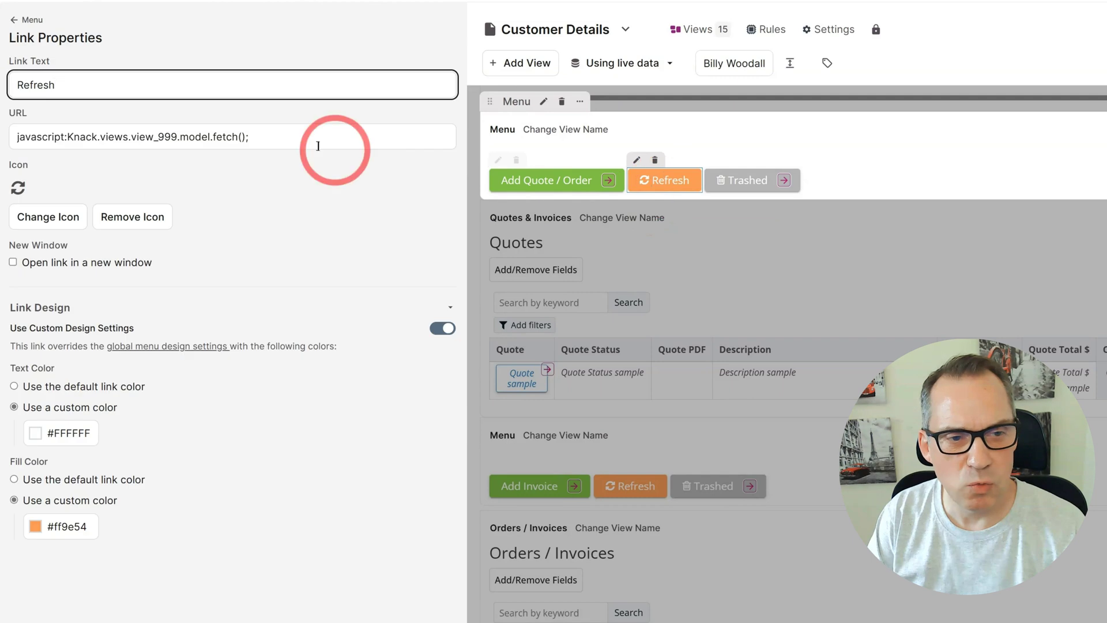
left_click_drag(271, 137, 18, 137)
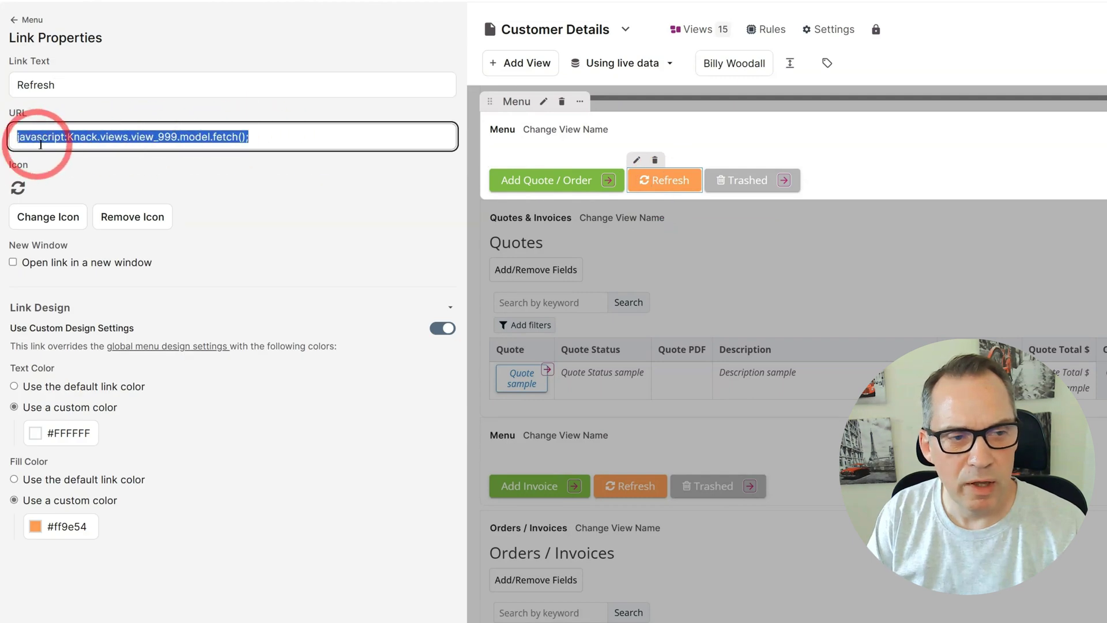
left_click(164, 141)
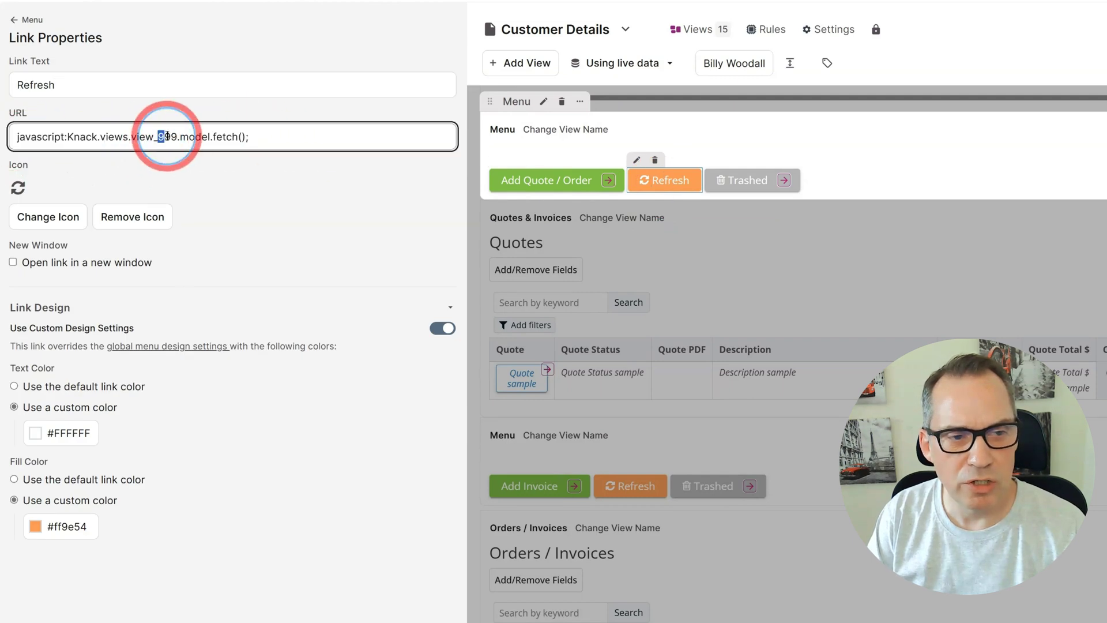
left_click_drag(159, 140, 178, 139)
left_click(691, 122)
left_click(684, 267)
left_click(696, 337)
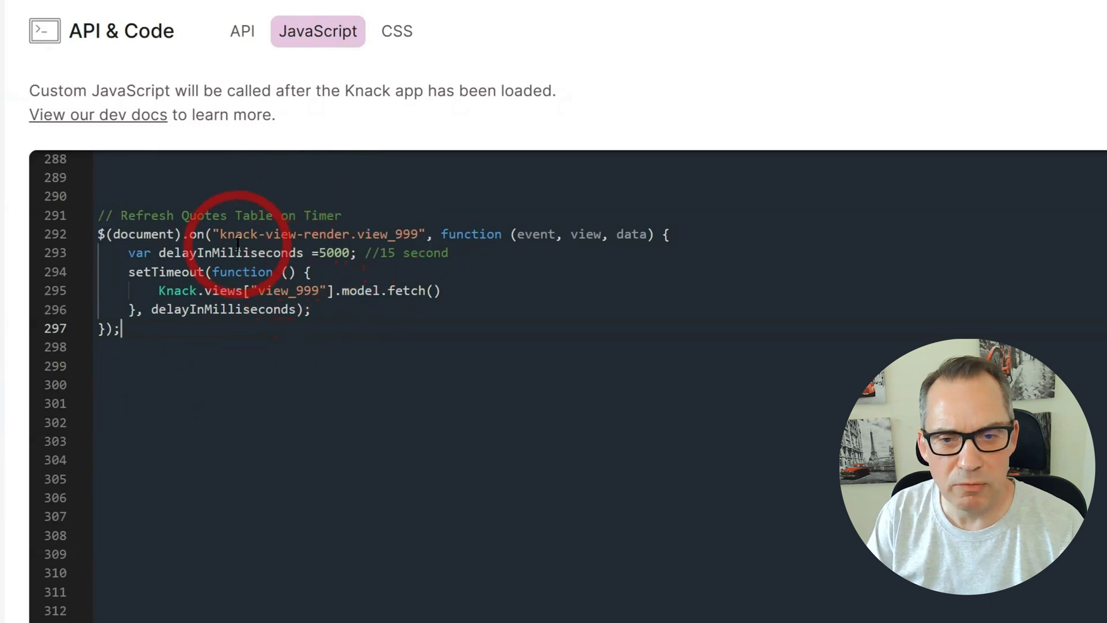
Step: Delete the 1 in line 293's '//15 second' comment so it reads 5 second
left_click(387, 253)
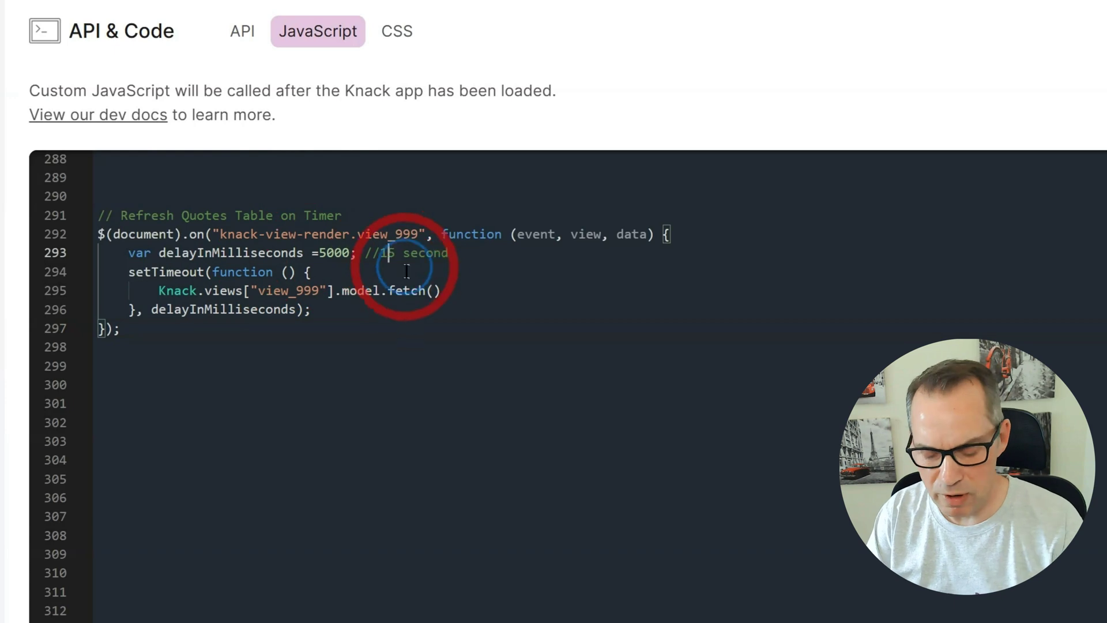
key("BackSpace")
left_click(410, 366)
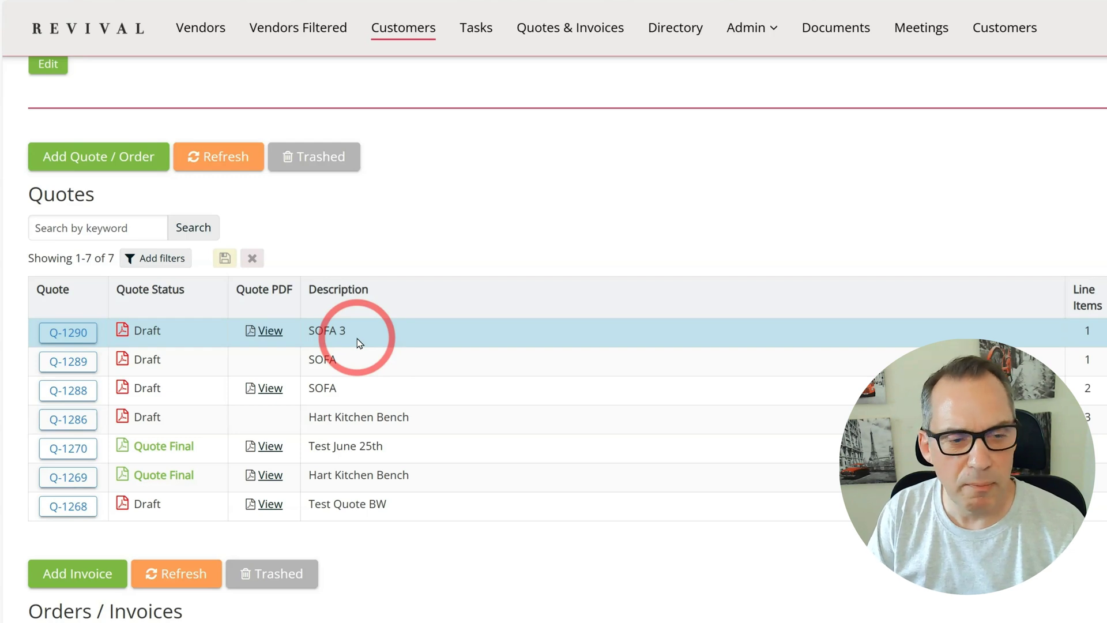
Step: Select the word Kitchen in the grid, then type 'ki' into the Quotes keyword search
left_click(50, 227)
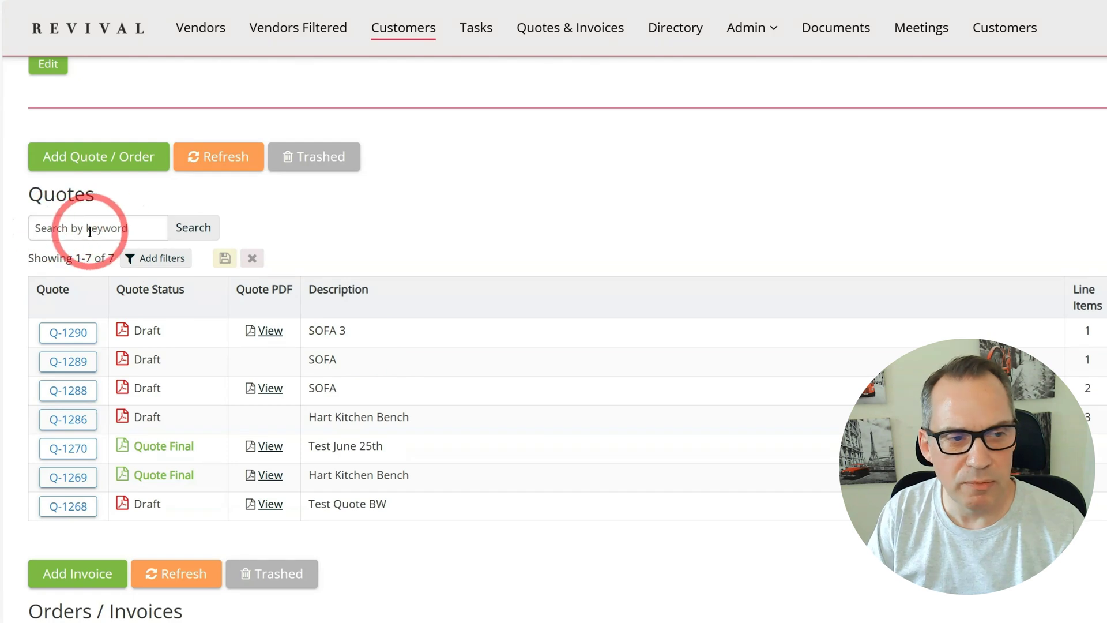
left_click_drag(335, 417, 367, 417)
double_click(362, 419)
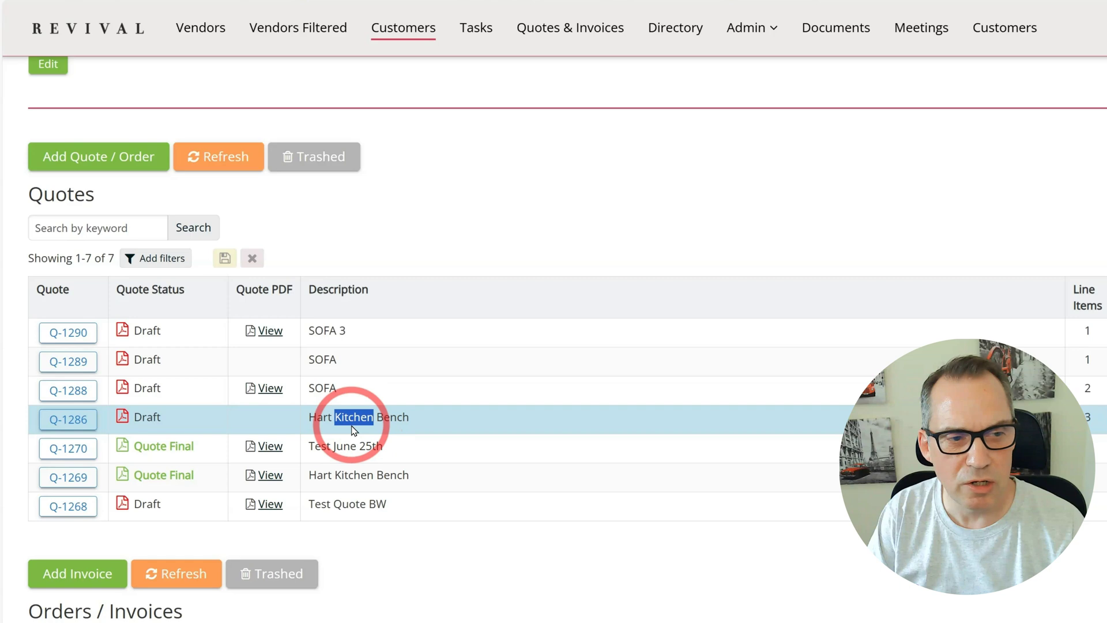
left_click(79, 228)
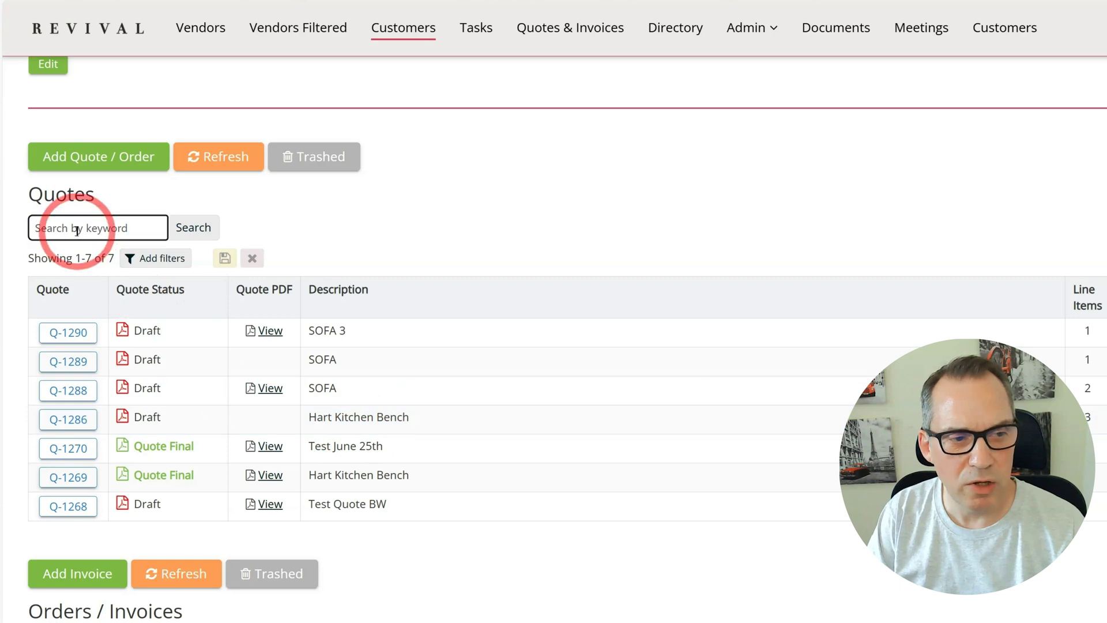
left_click(44, 228)
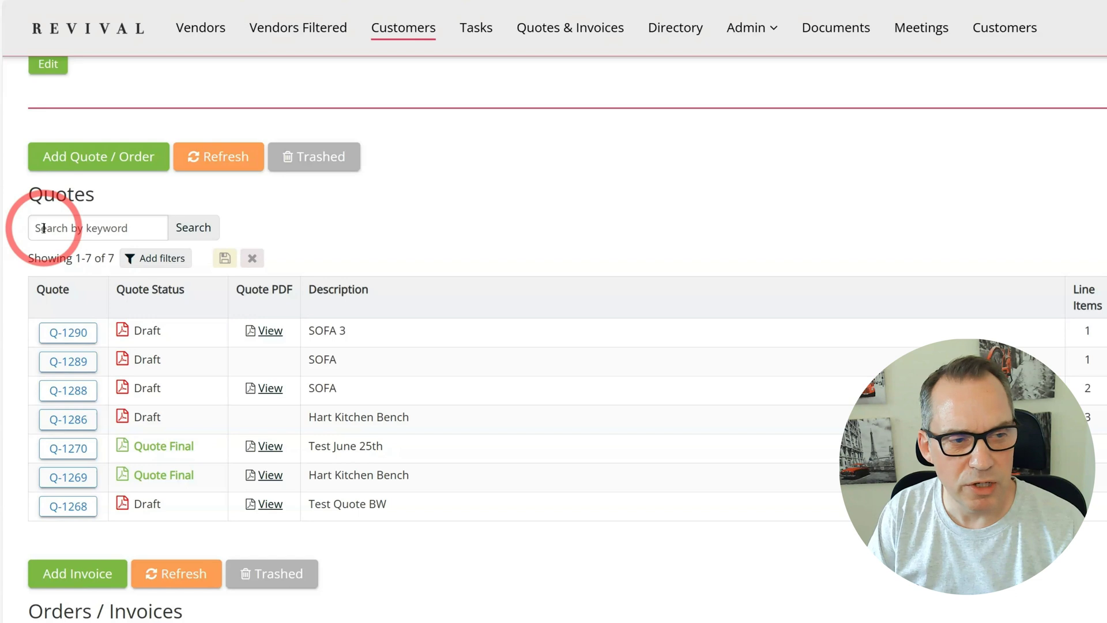
left_click(44, 228)
type("k")
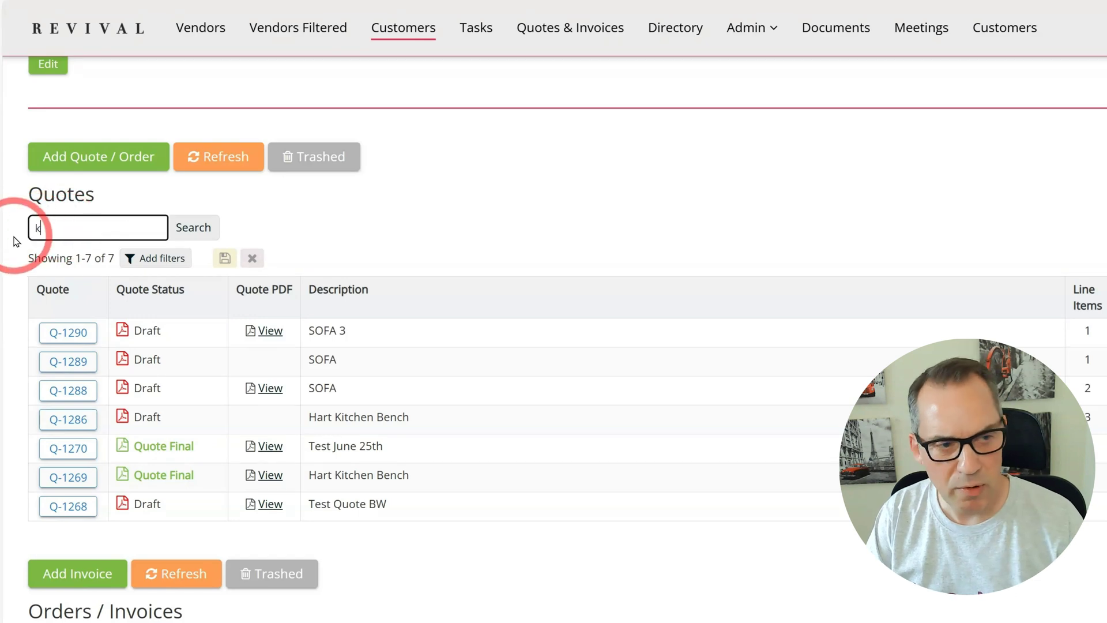
type("i")
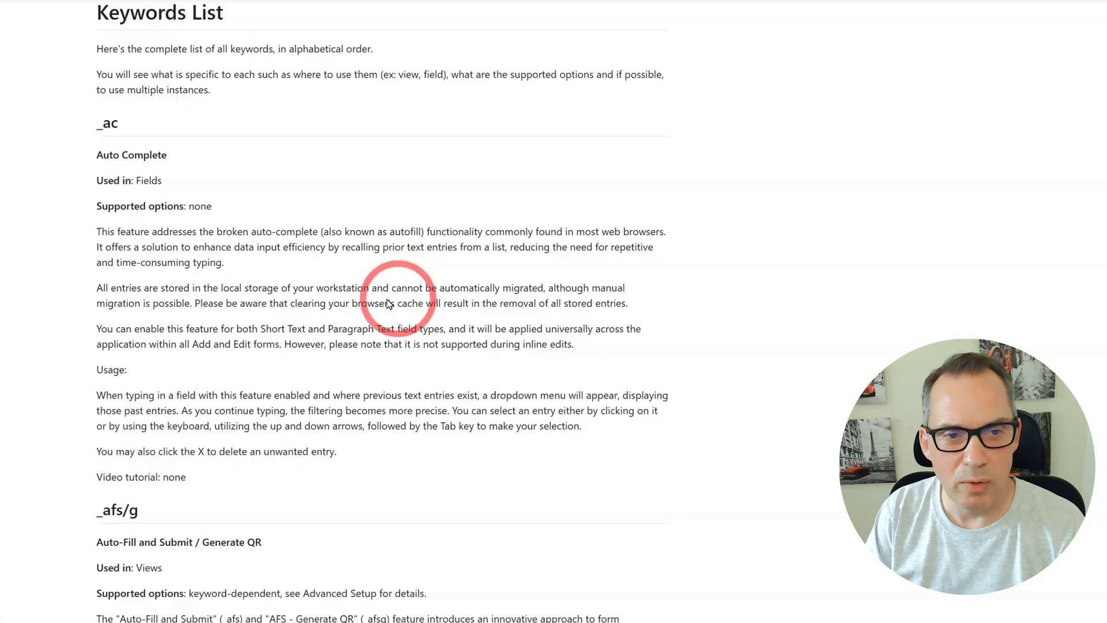
Step: Scroll to the _ar=n Auto Refresh keyword and highlight its n seconds parameter
scroll(273, 276, "down", 10)
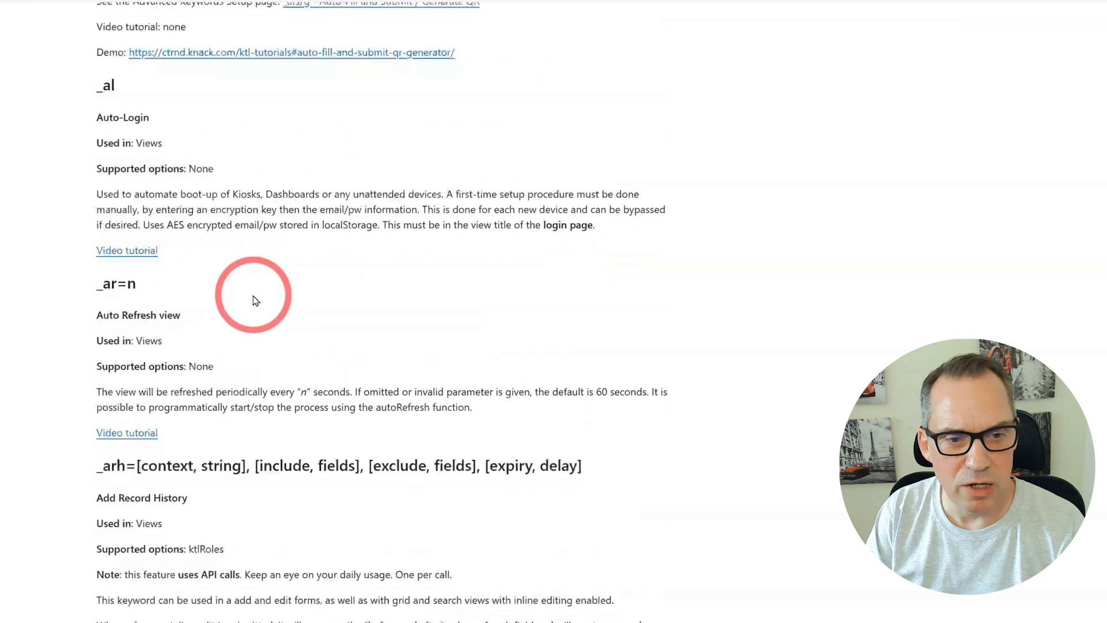
left_click(130, 283)
double_click(130, 283)
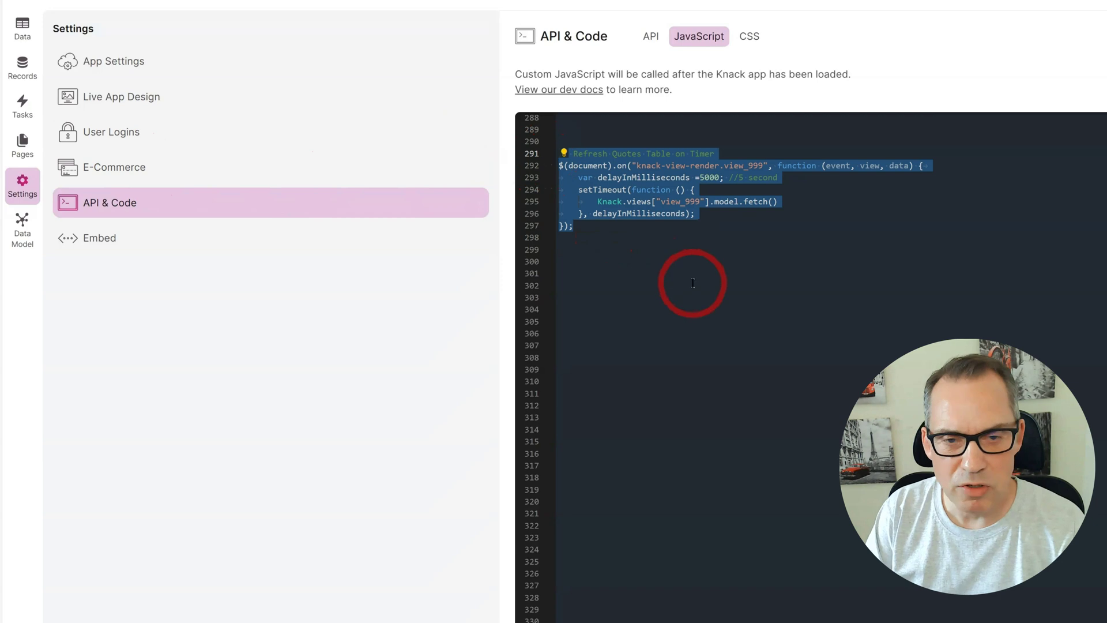
Step: Delete the old timer JavaScript and save _ar=5 in the Quotes grid description
key("Delete")
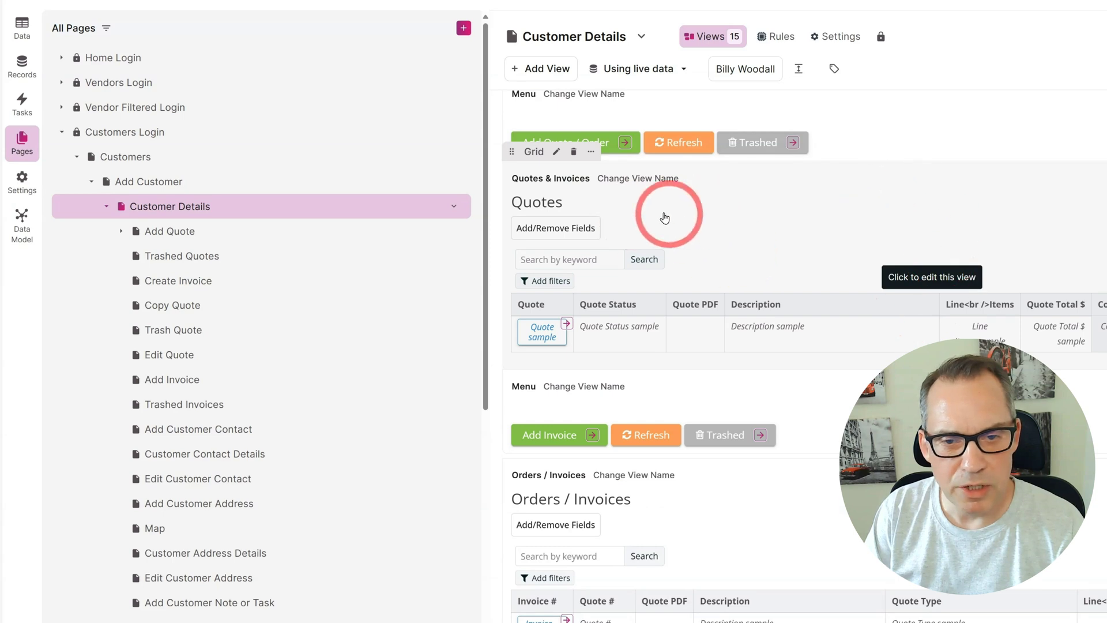
left_click(731, 221)
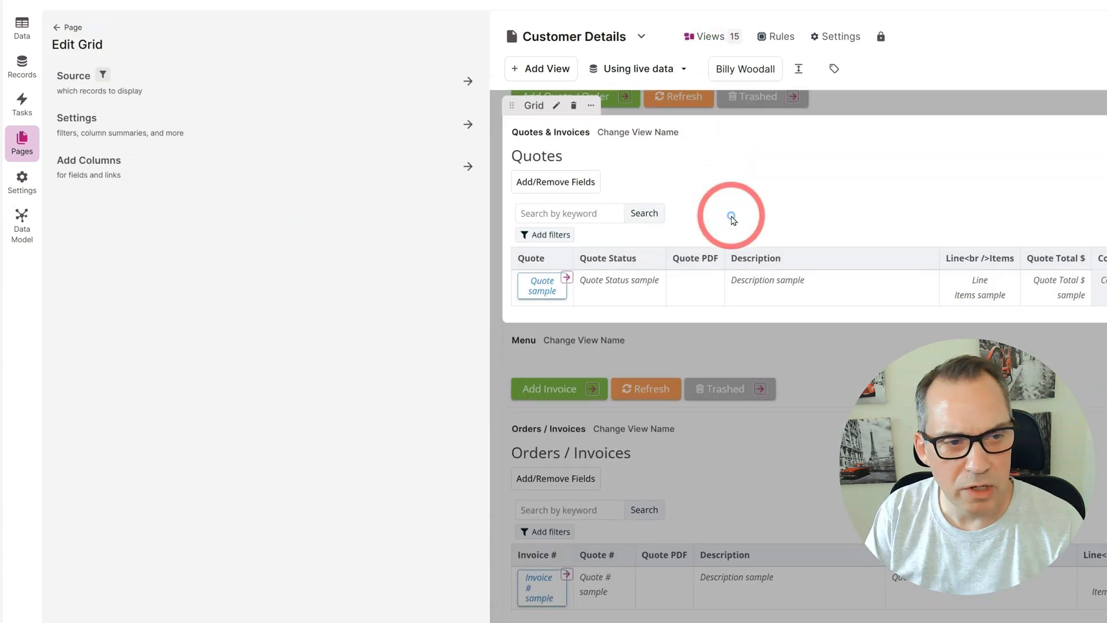
left_click(177, 131)
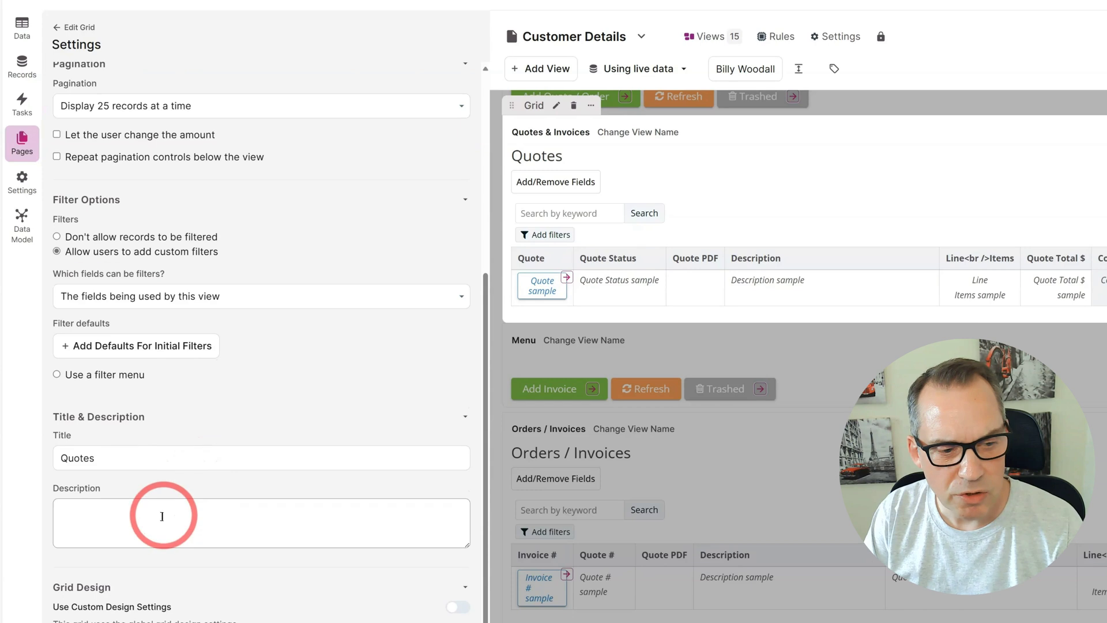
left_click(155, 517)
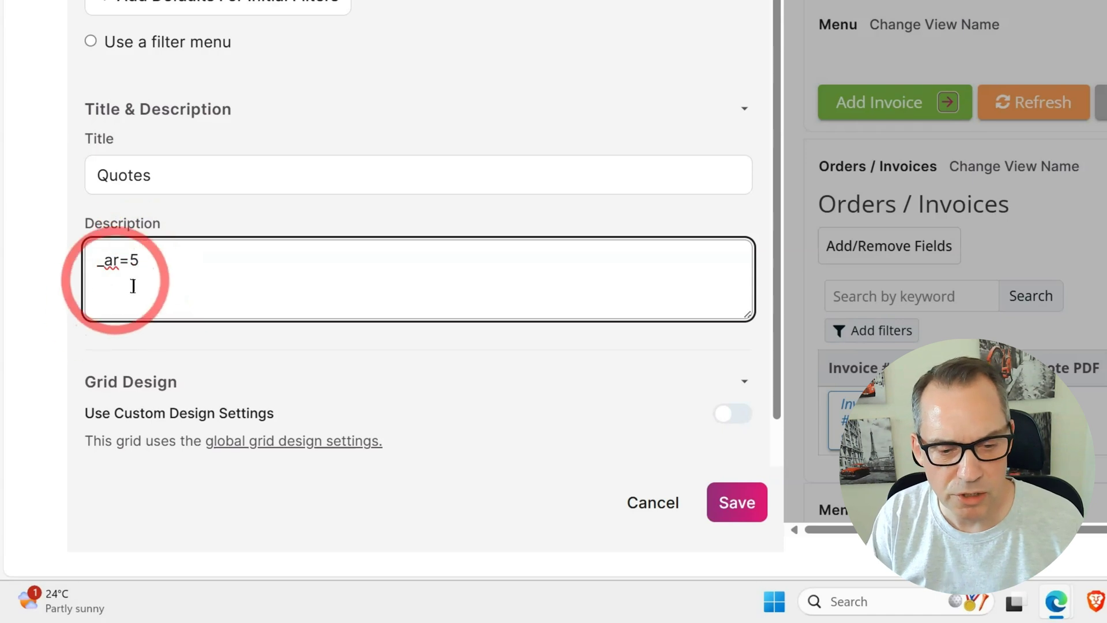
left_click(735, 503)
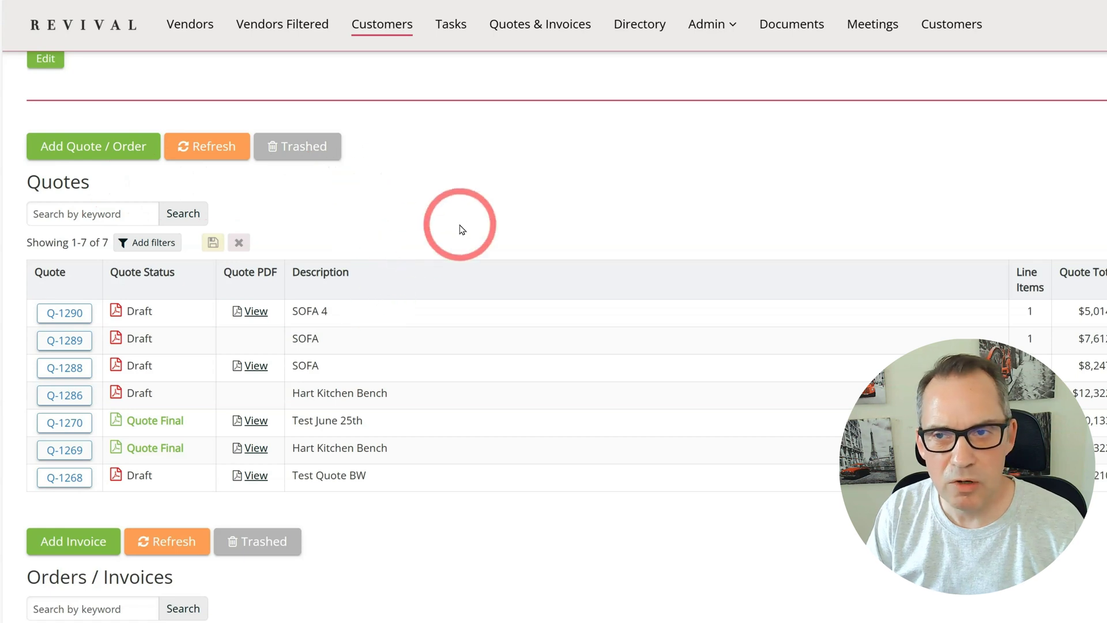
Step: Find _ts in the KTL docs and highlight its [prefix…], [format…] syntax
key("alt+Tab")
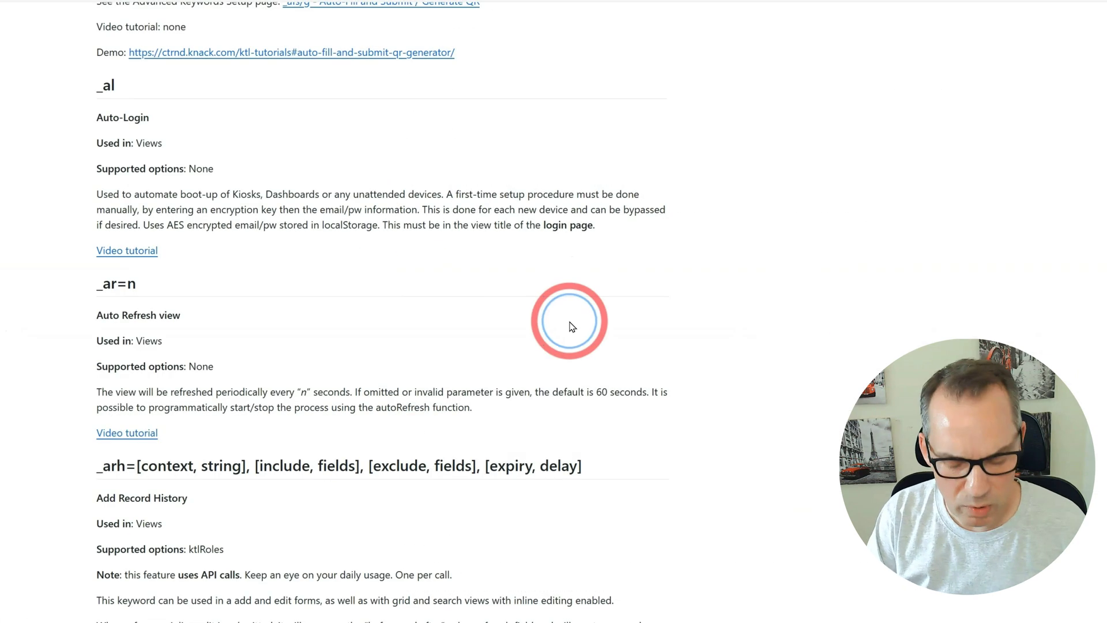
key("Return")
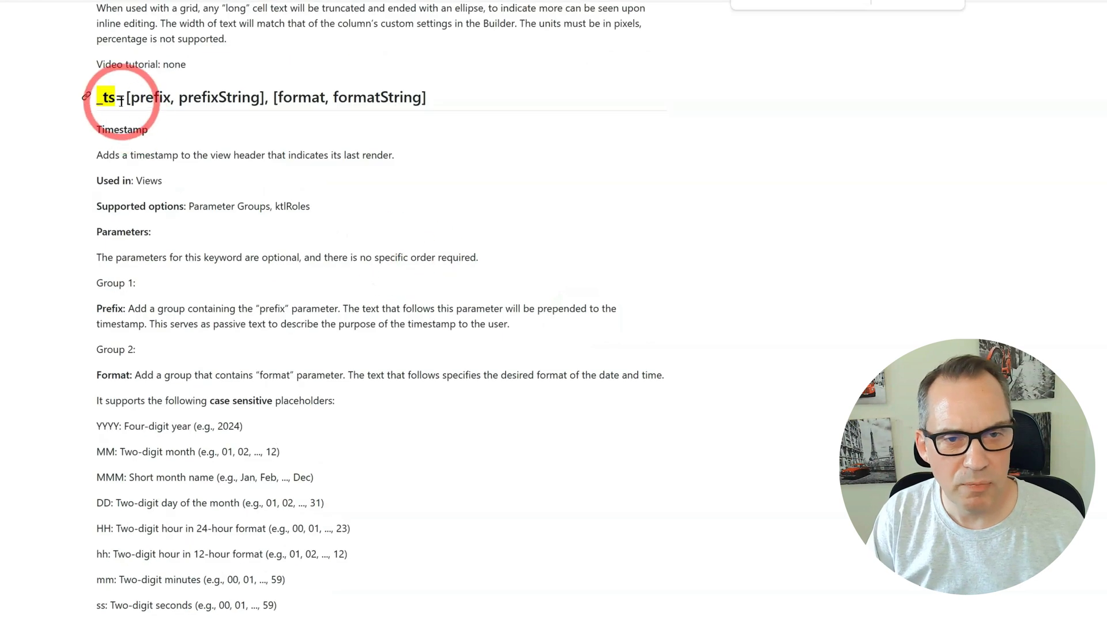
left_click_drag(126, 98, 381, 103)
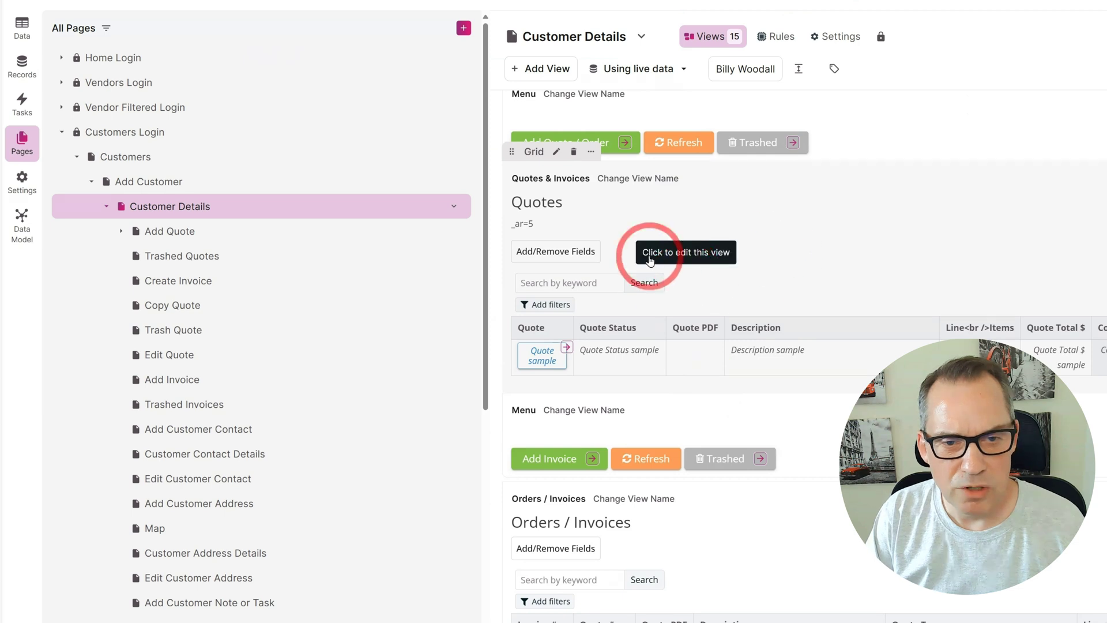
Step: Paste the _ts=[prefix, Last Refreshed:] timestamp line under _ar=5 in the Quotes grid description
left_click(732, 222)
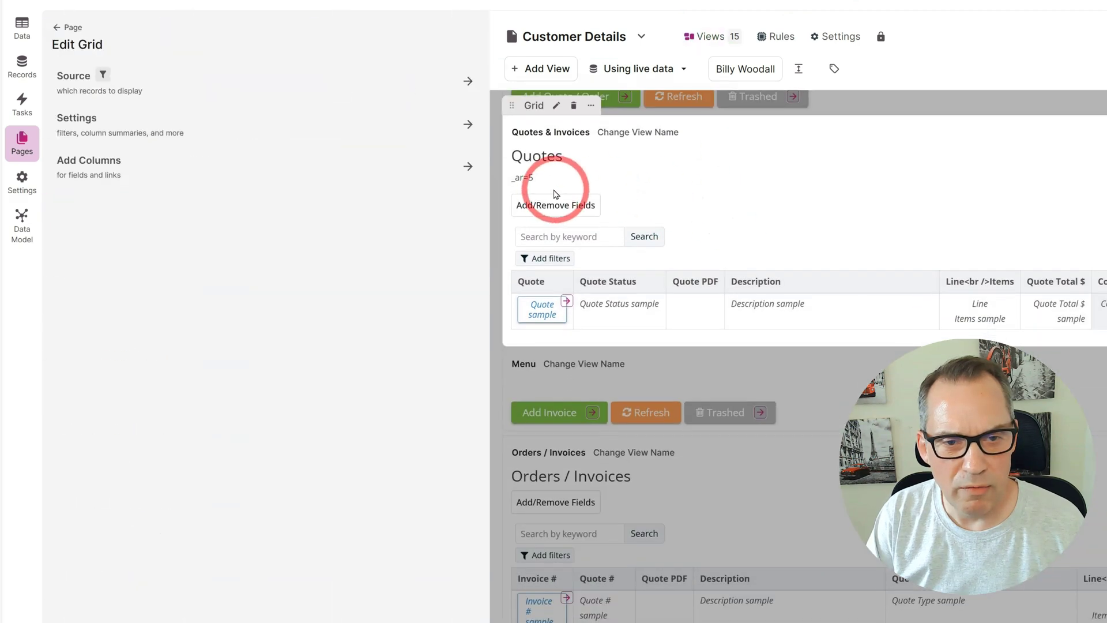
left_click(153, 136)
scroll(196, 478, "down", 5)
left_click(140, 522)
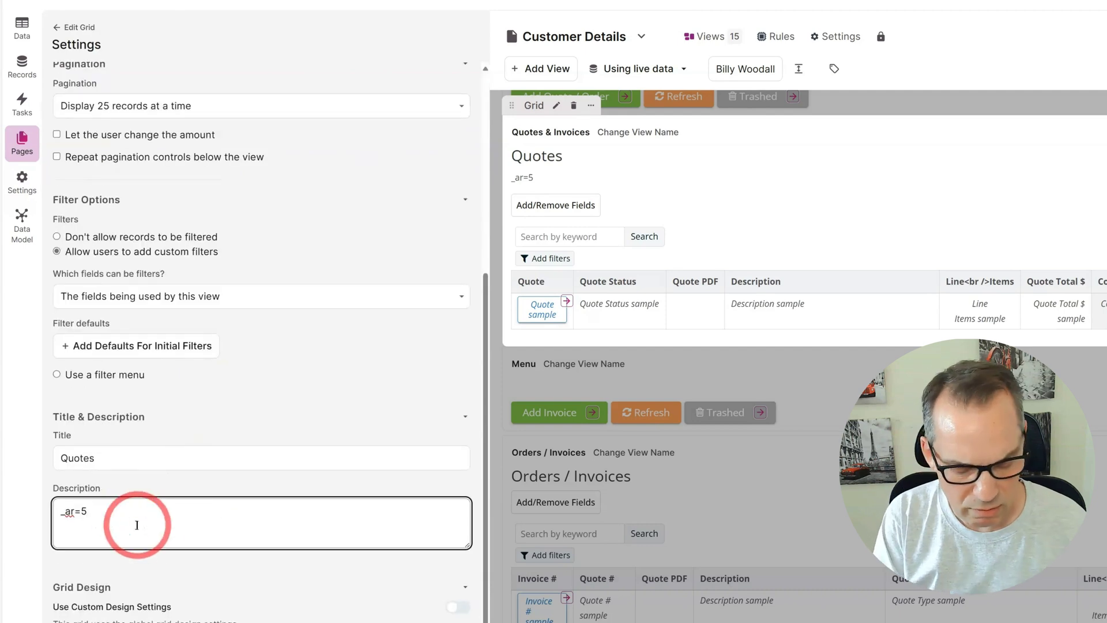
type("_ts=[prefix, Last Refreshed:],[format, DDD DD MMM YYYY - hh:mm:ss A]")
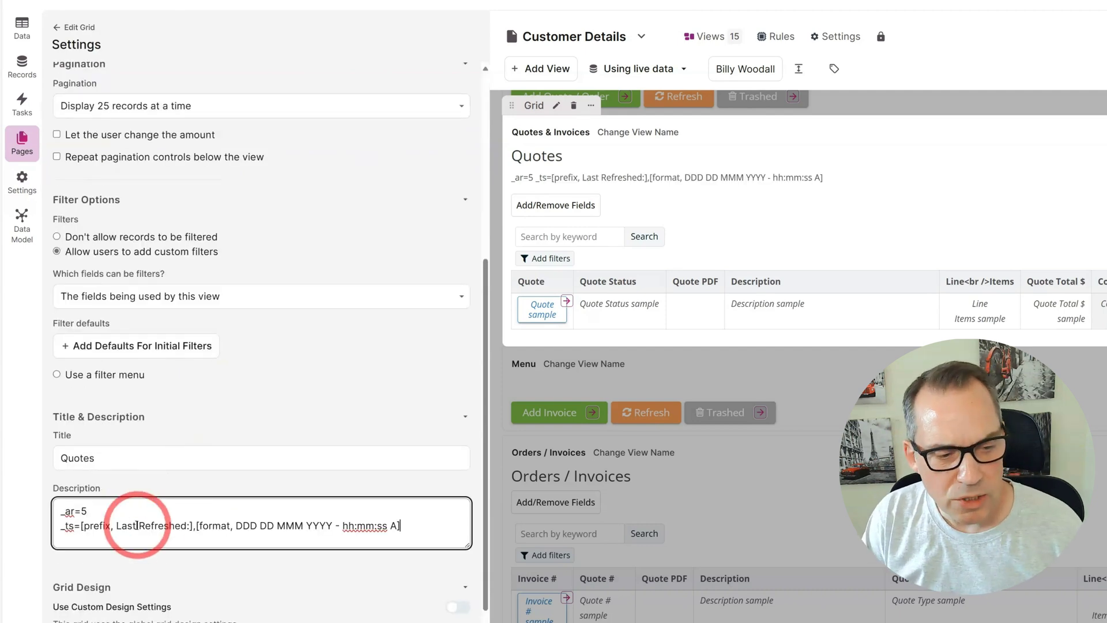
double_click(97, 525)
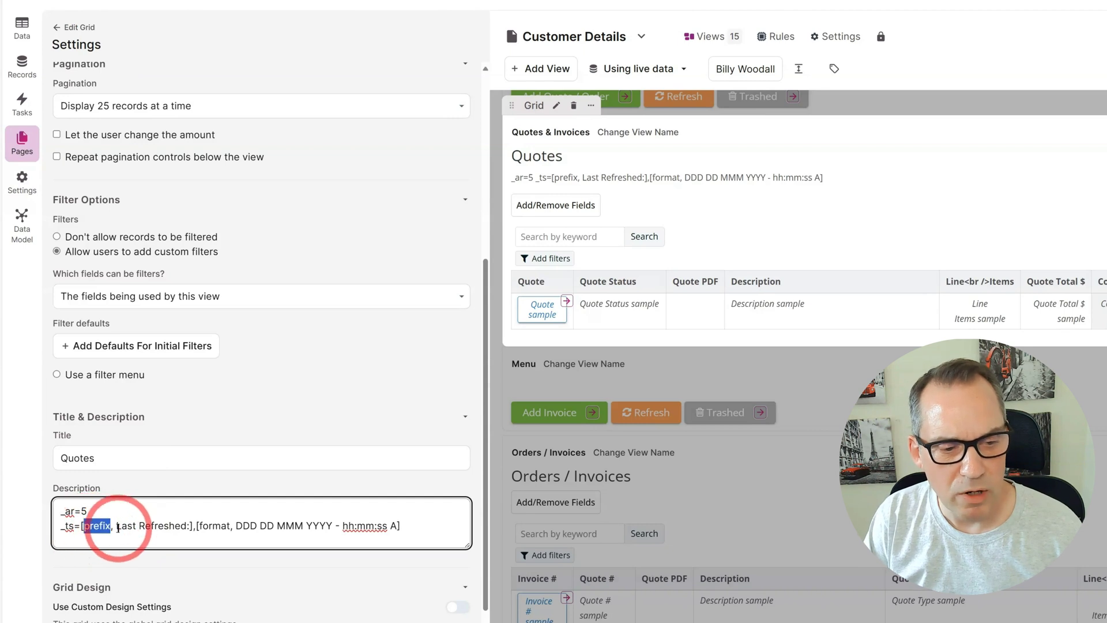
left_click_drag(118, 527, 186, 528)
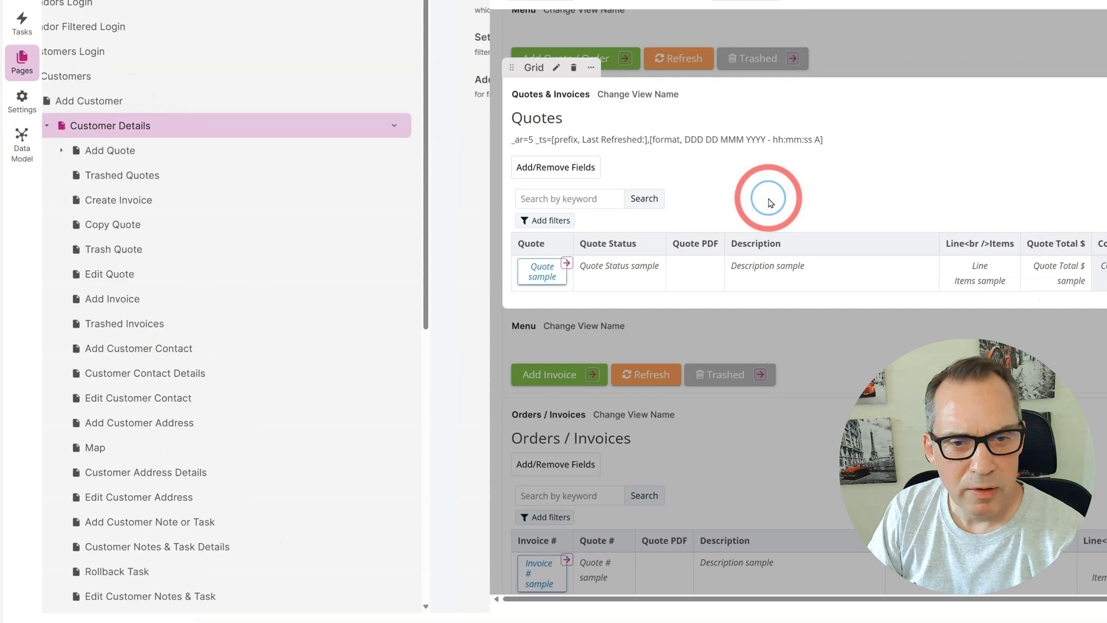
Step: Select the Quotes grid in the page builder
left_click(765, 197)
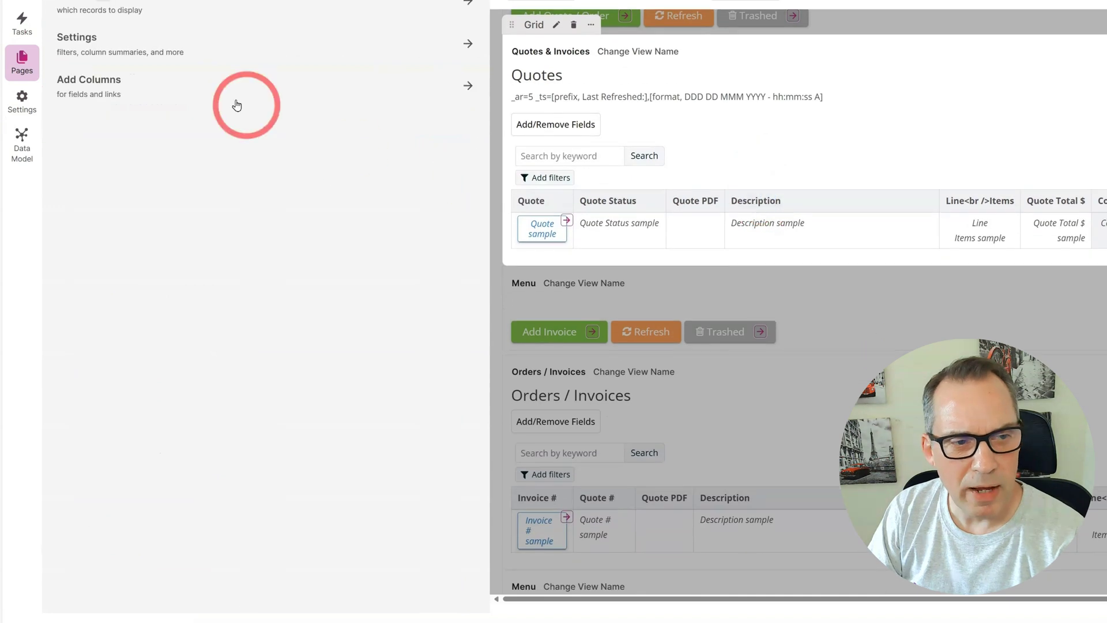
Step: Change the Quotes grid description's _ar=5 to _ar=60 and save
left_click(122, 55)
scroll(247, 296, "down", 5)
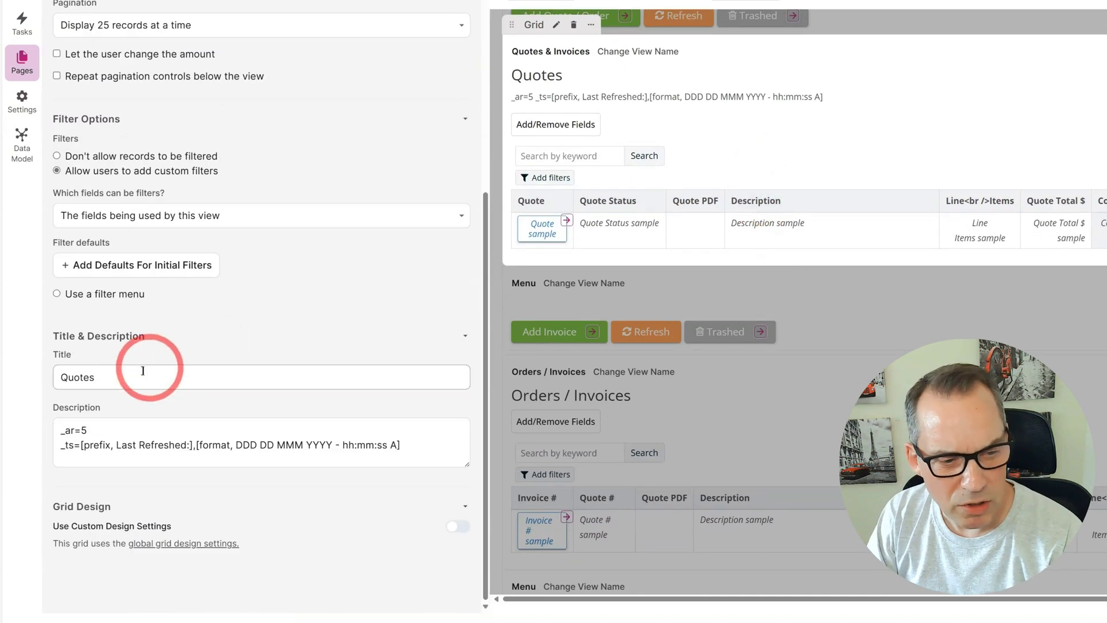
left_click(105, 431)
key("BackSpace")
type("60")
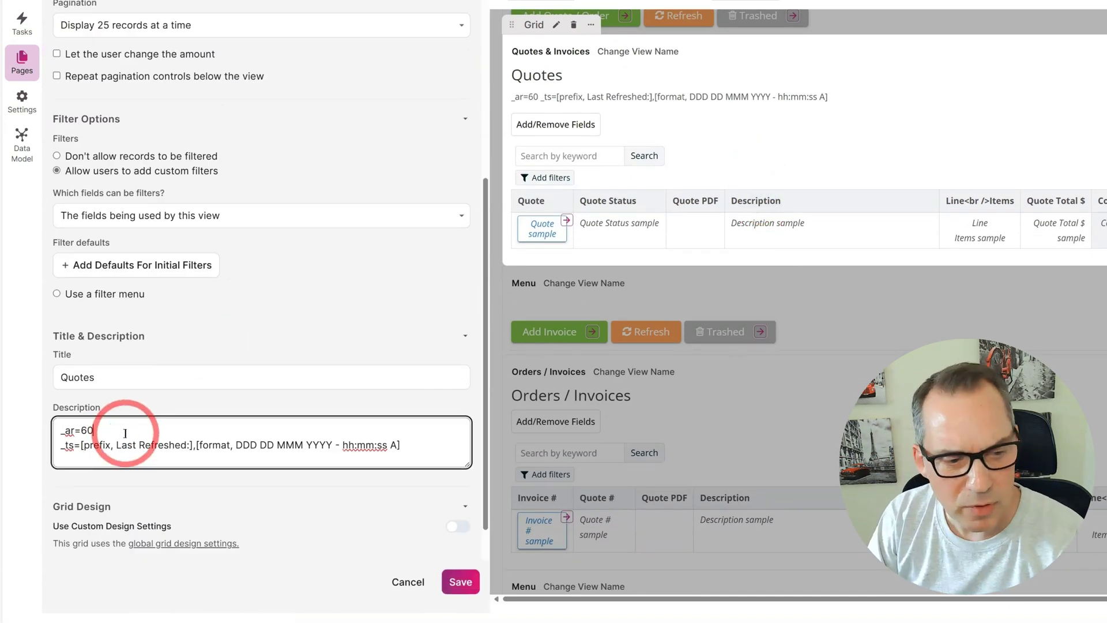
left_click(461, 581)
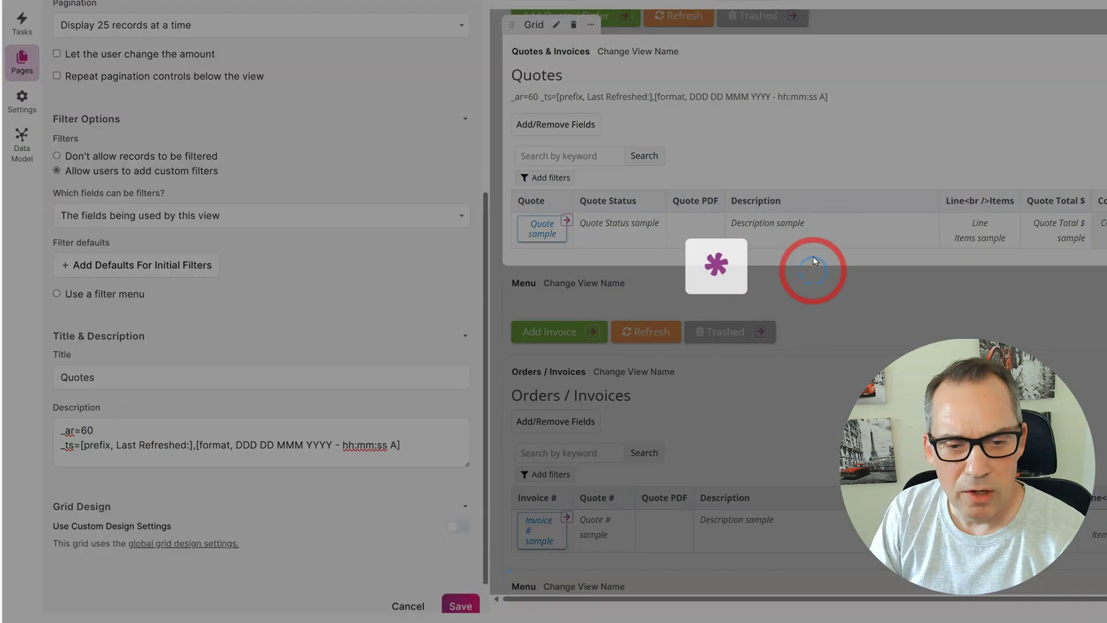
Step: Start the Orders / Invoices grid description with an underscore
left_click(701, 287)
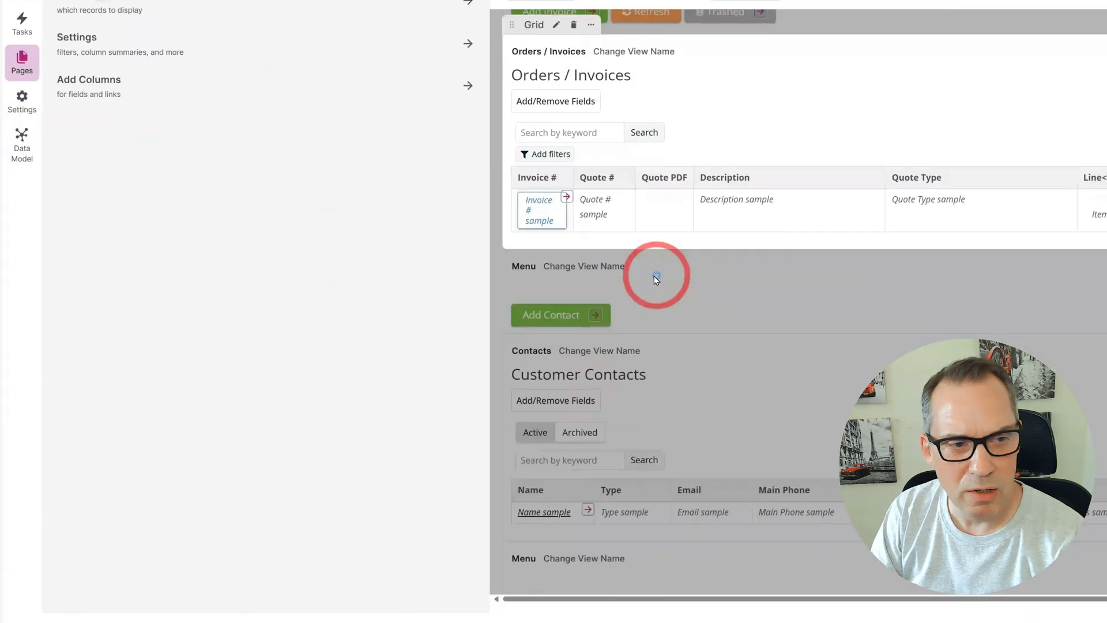
left_click(99, 44)
scroll(211, 222, "down", 8)
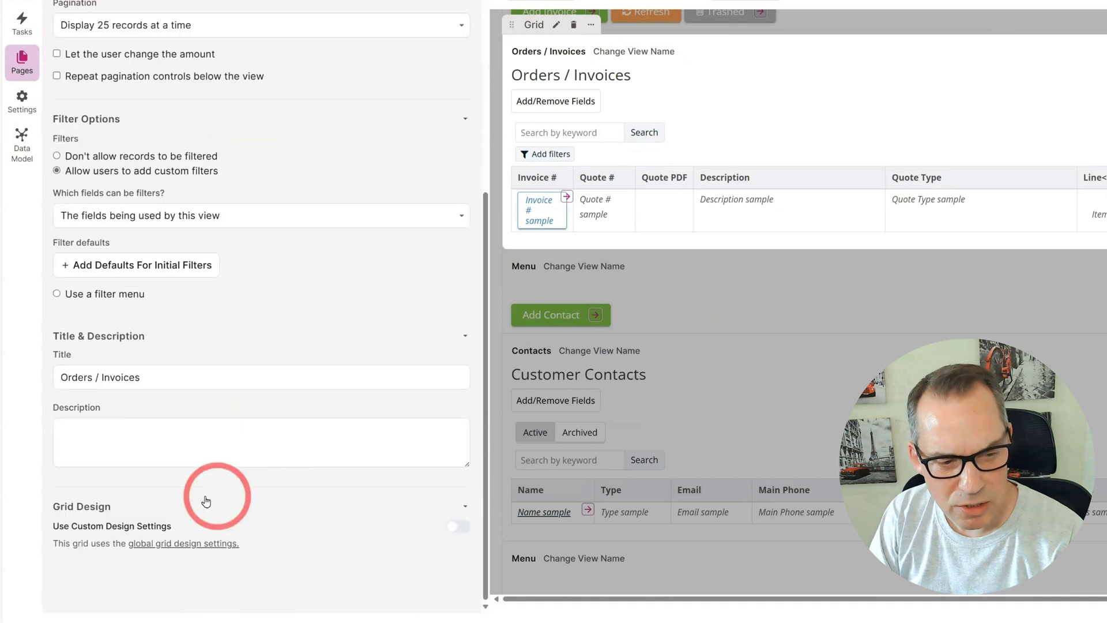
left_click(100, 442)
type("_")
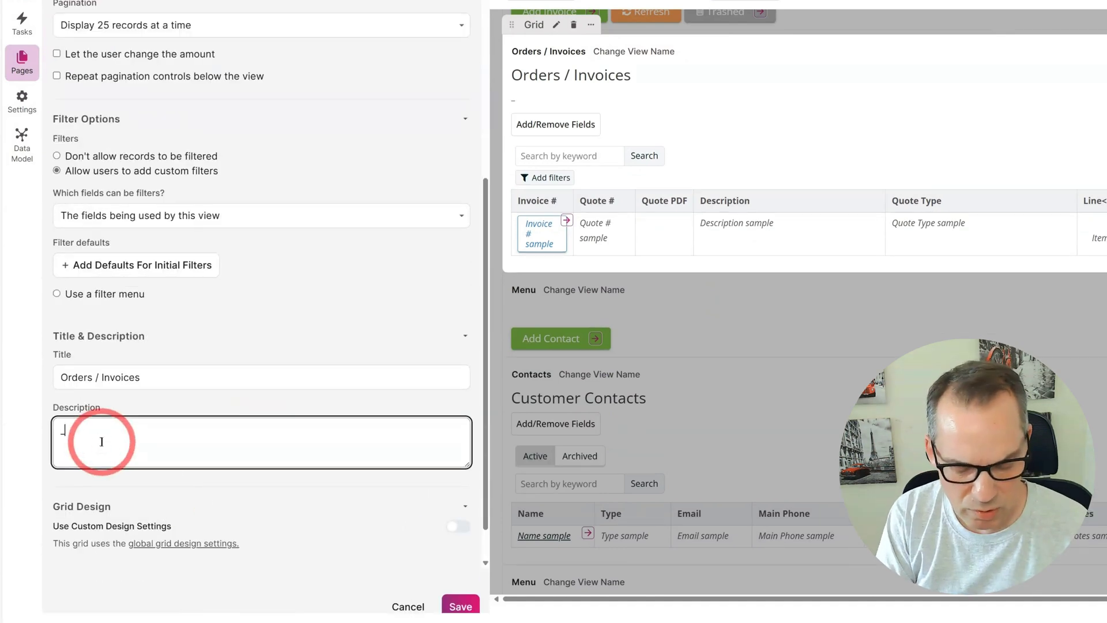